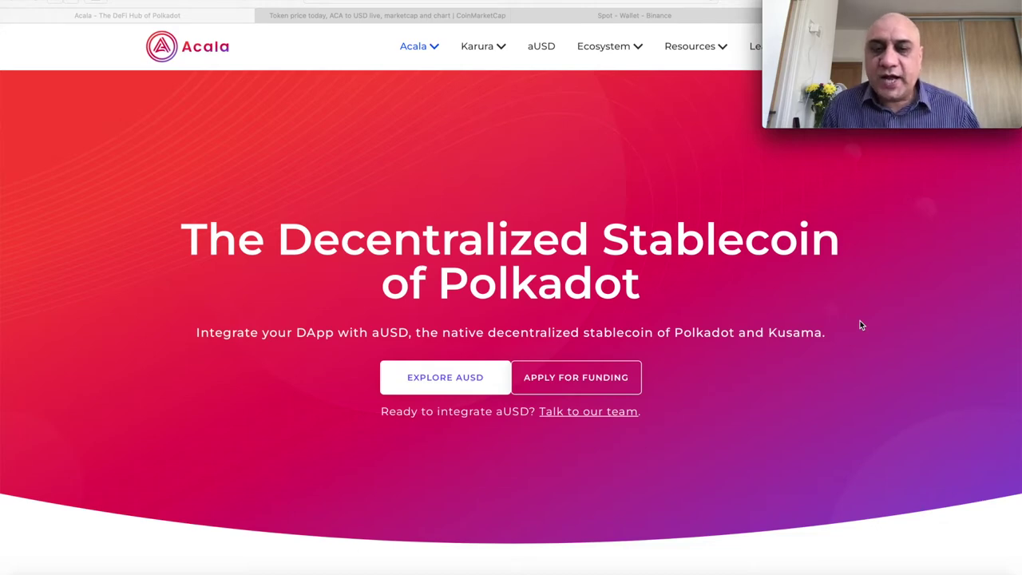
- Scroll the Acala homepage down to the Karura figures: 77,148 account holders and $108,071,165.79 TVL
scroll(861, 325, down, 3)
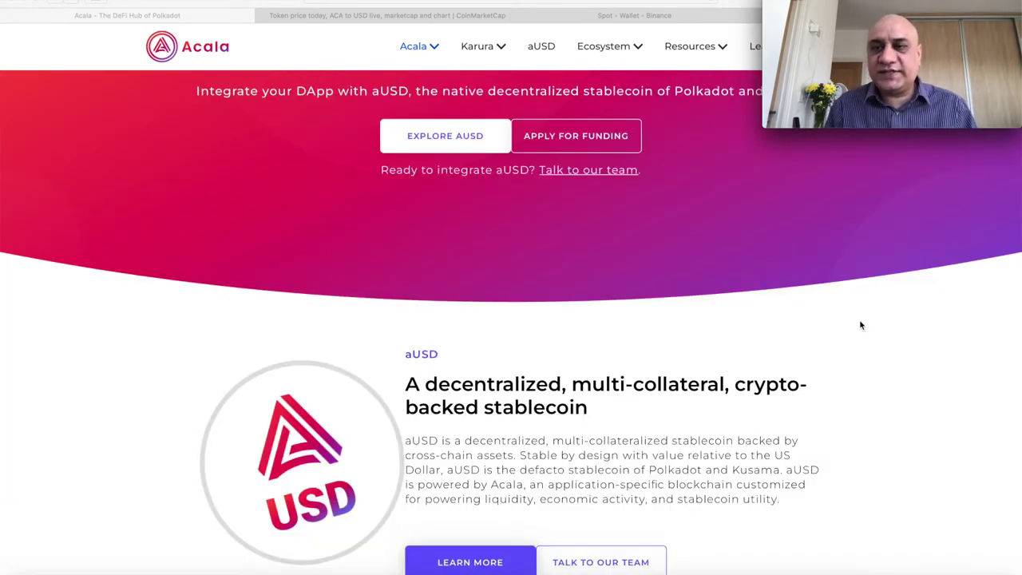
scroll(861, 325, down, 5)
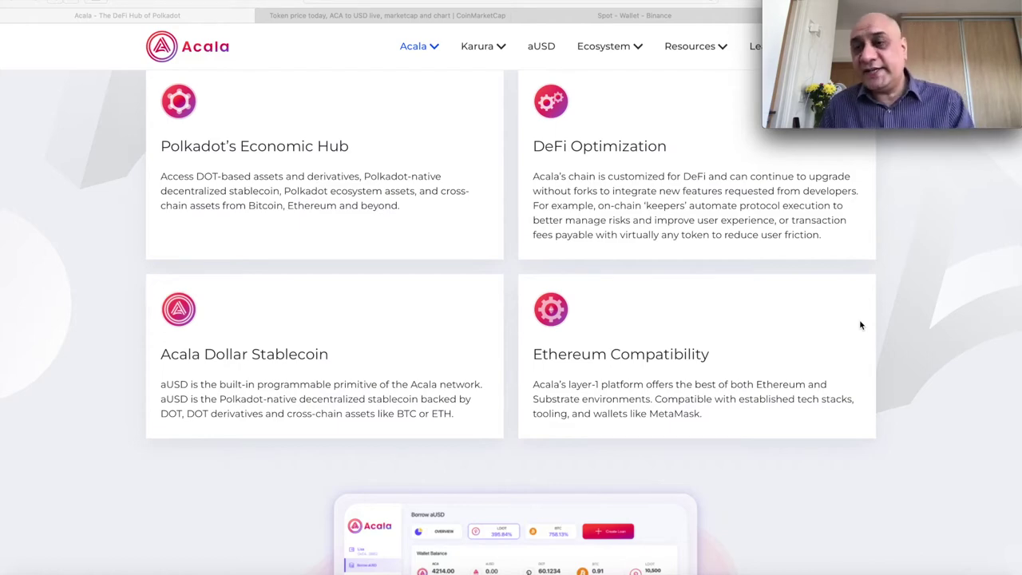
scroll(860, 325, down, 5)
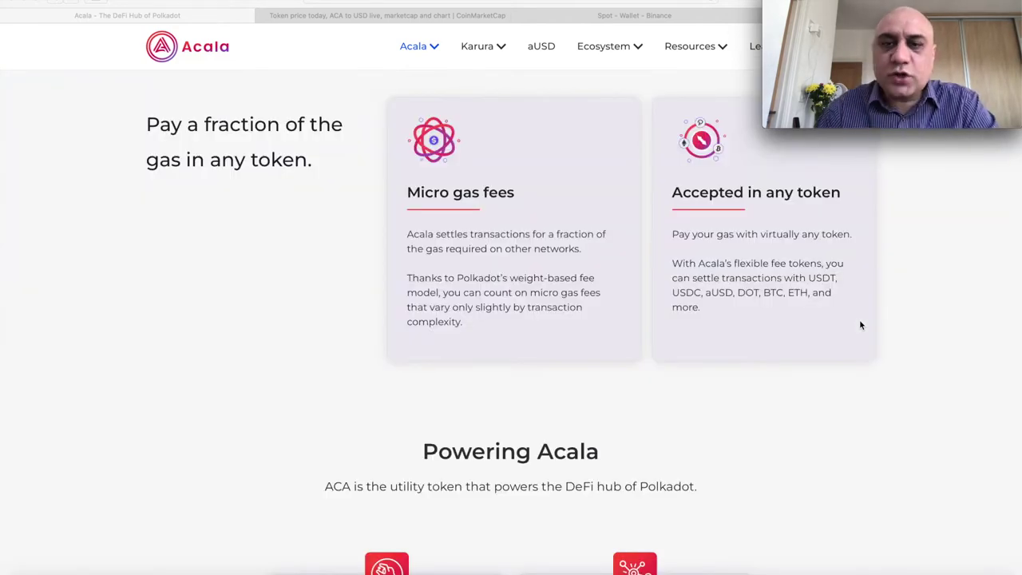
scroll(860, 325, down, 3)
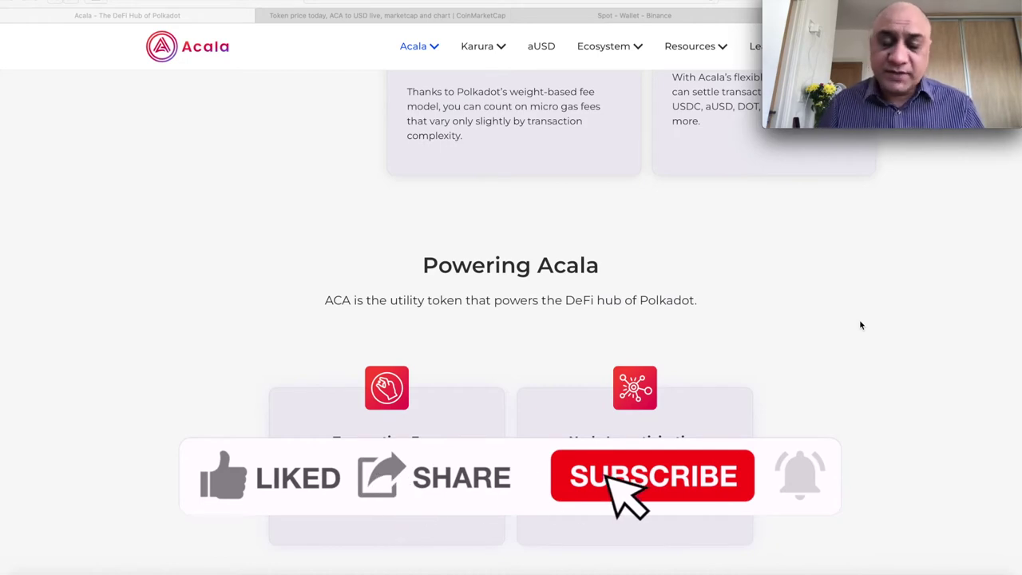
scroll(861, 325, down, 3)
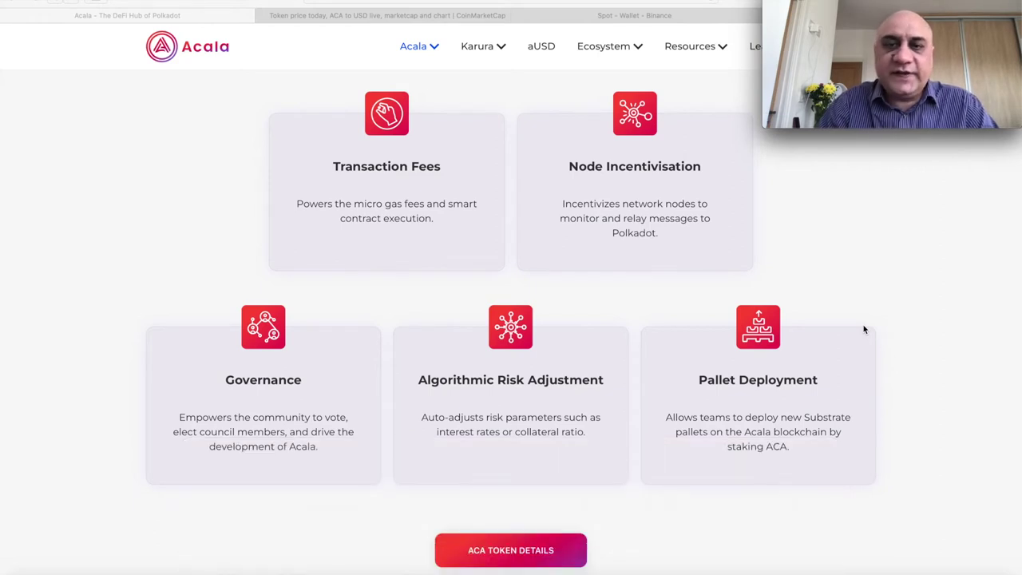
scroll(863, 329, down, 5)
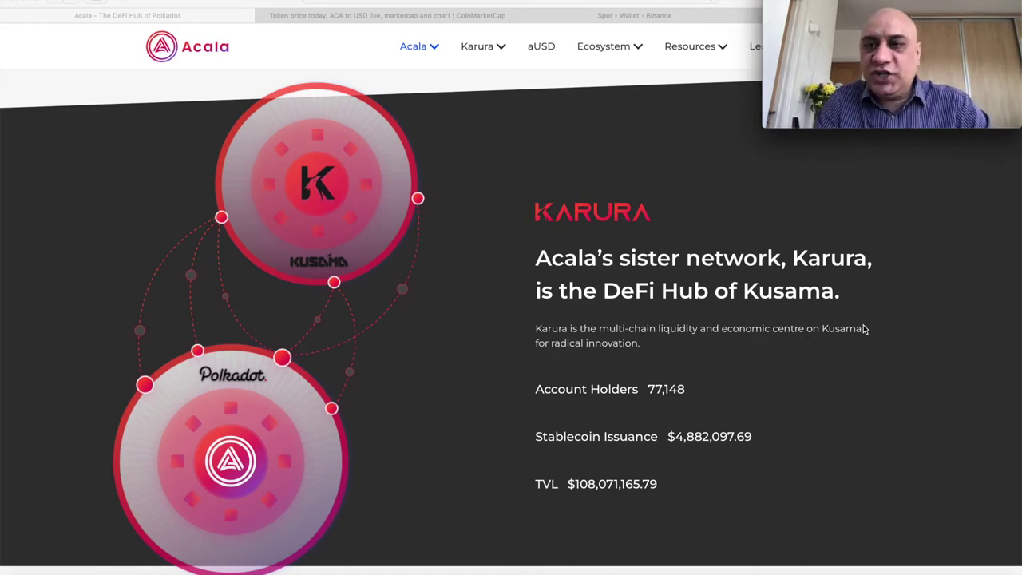
- Scroll past the Meet our team carousel to the Partners logo grid
scroll(864, 328, down, 6)
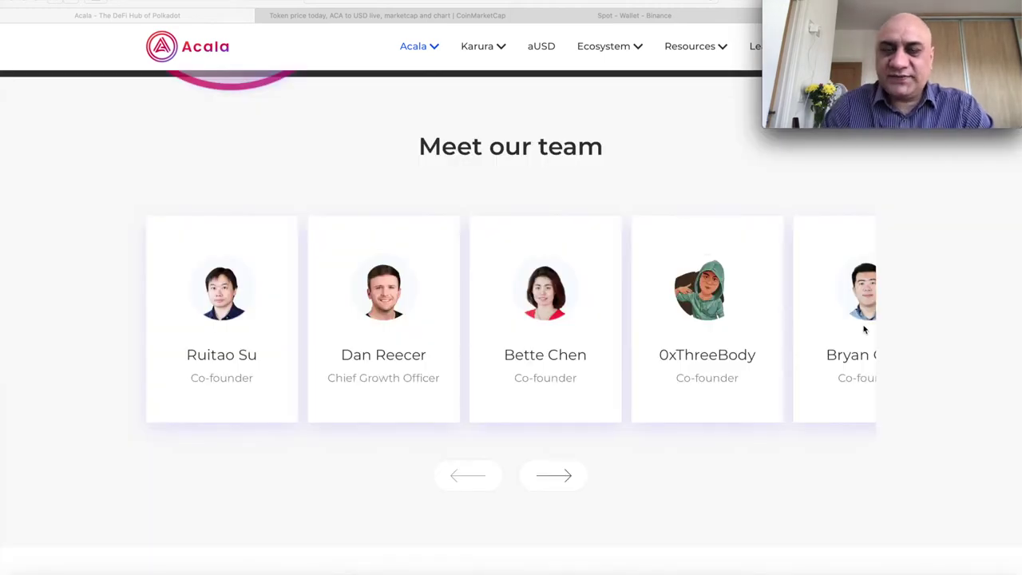
scroll(864, 328, down, 6)
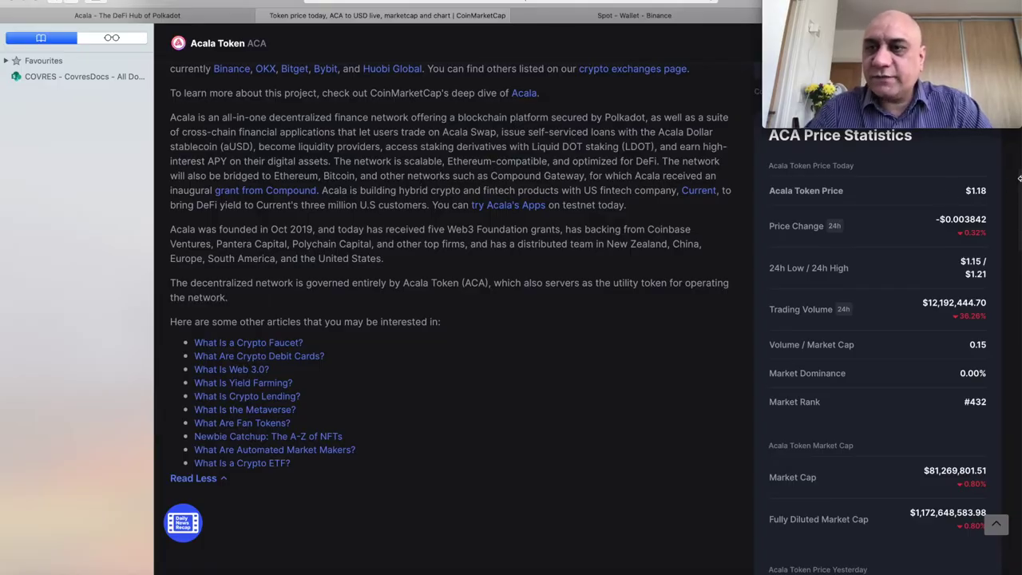
- Scroll through CoinMarketCap's ACA statistics, including the $1.18 price and rank #432
scroll(876, 310, down, 3)
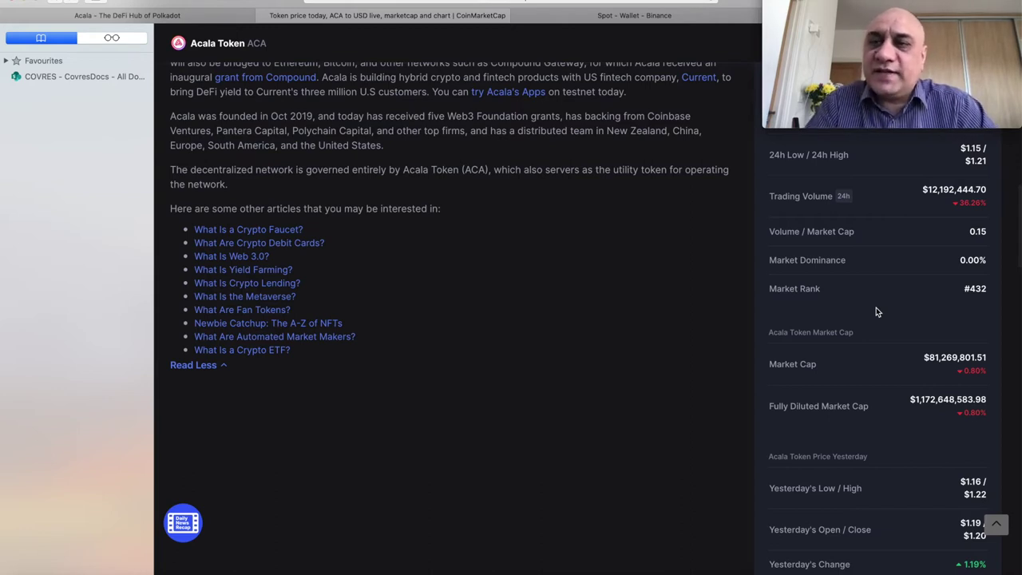
scroll(876, 312, down, 15)
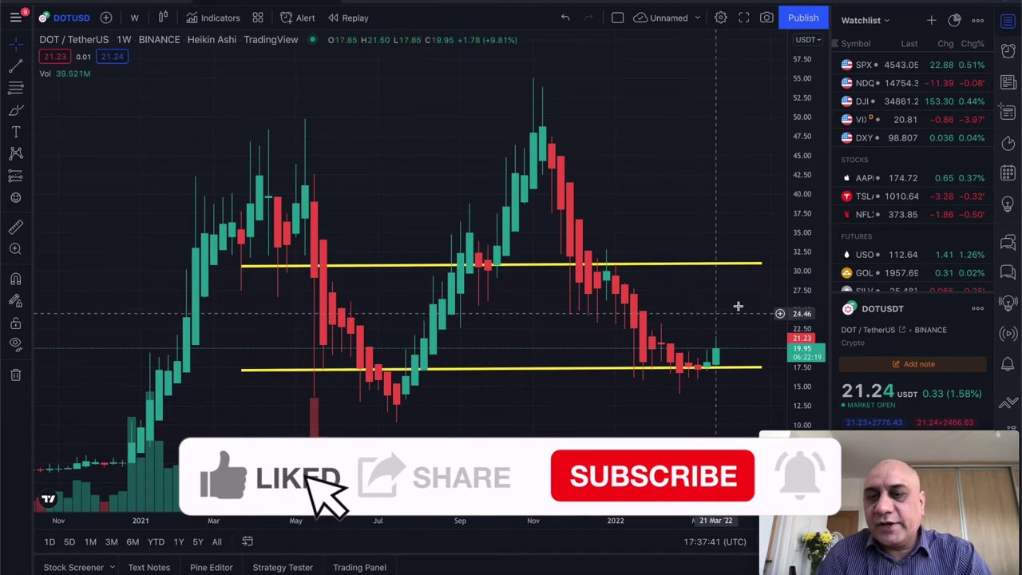
- Select the upper yellow level on the weekly DOT/TetherUS chart, near 30.50
click(731, 265)
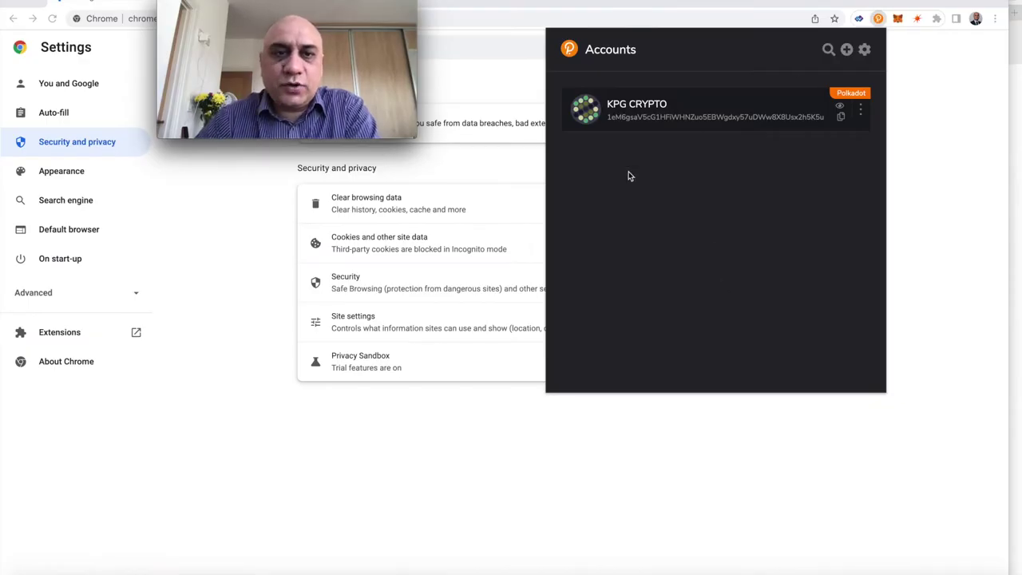
- Change the Polkadot.js account's chain to Acala so it shows an Acala-format address
click(862, 114)
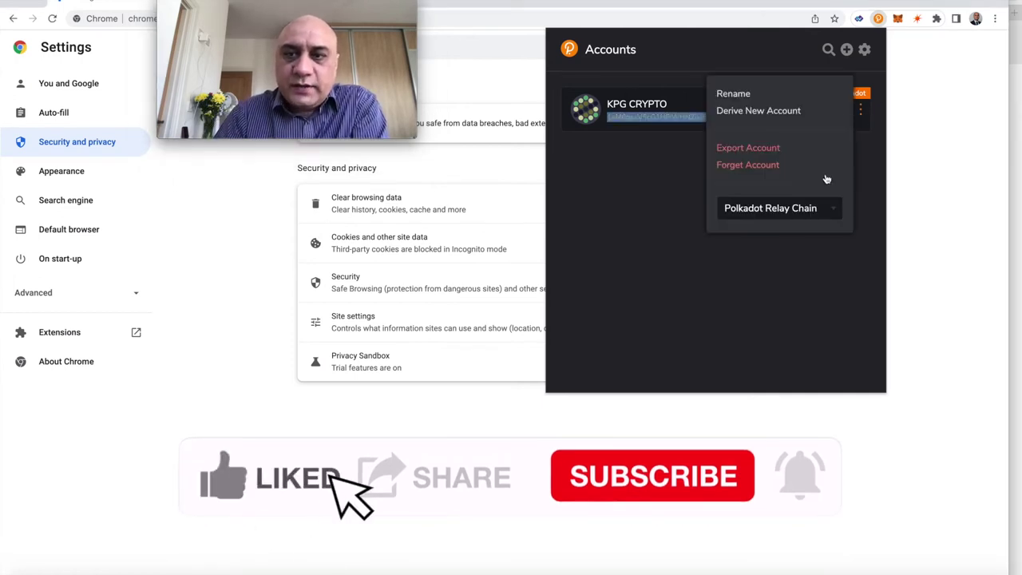
click(752, 216)
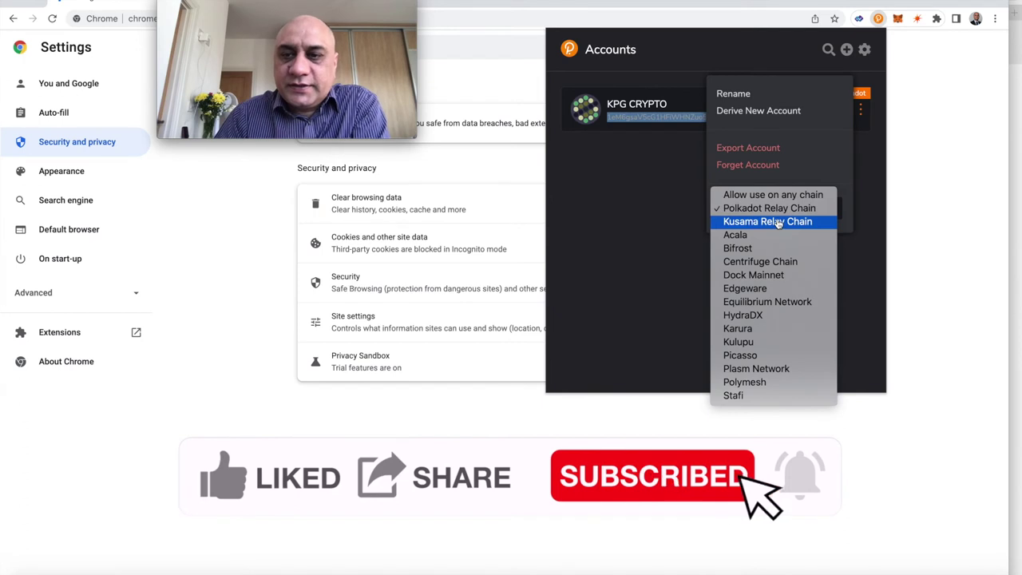
click(790, 235)
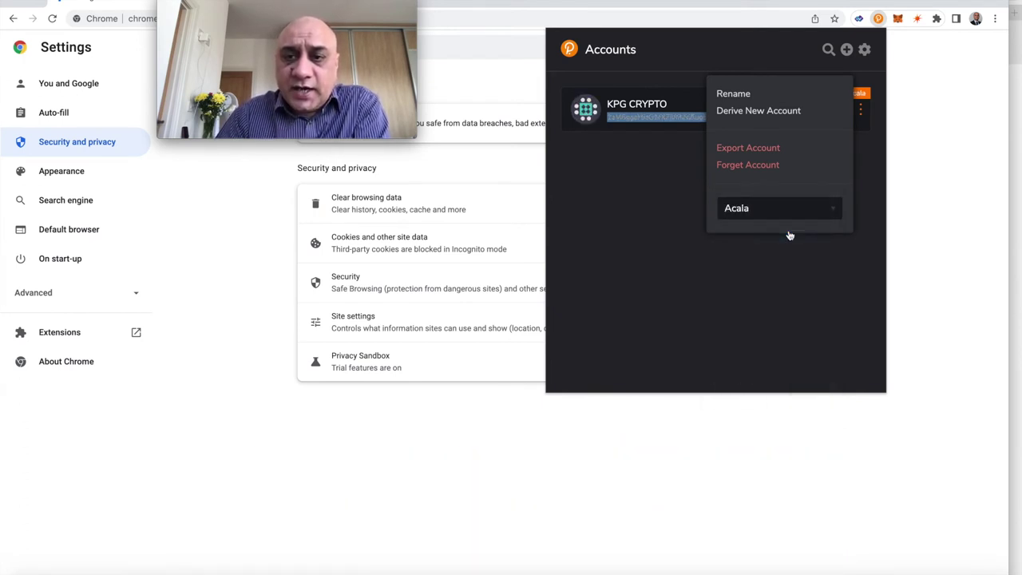
key(p)
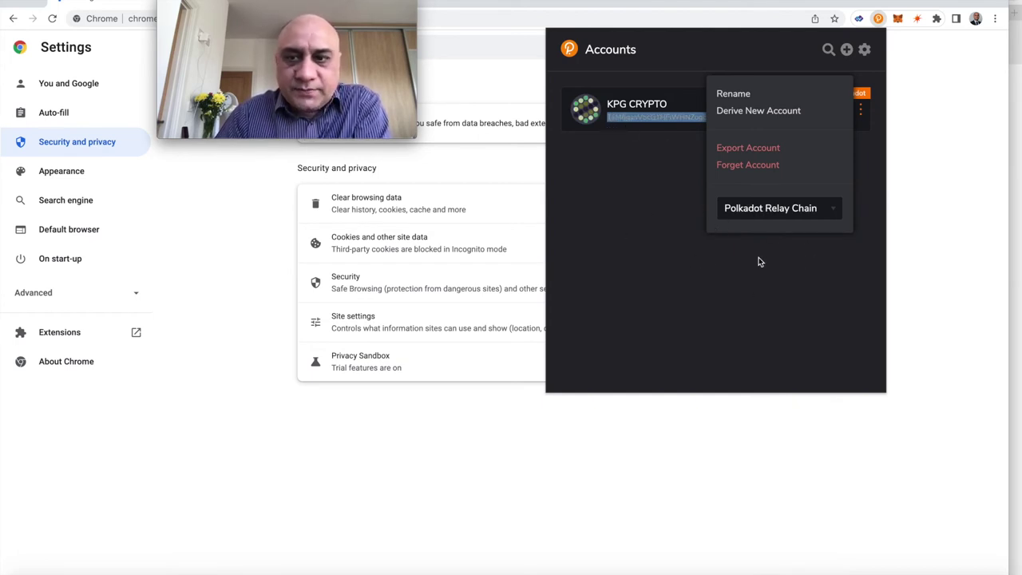
click(839, 214)
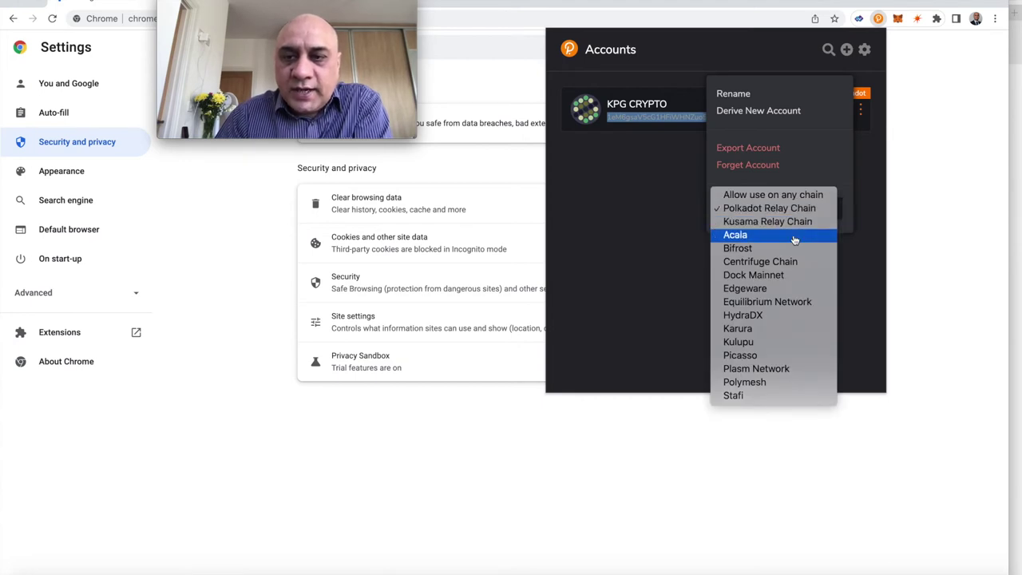
key(Escape)
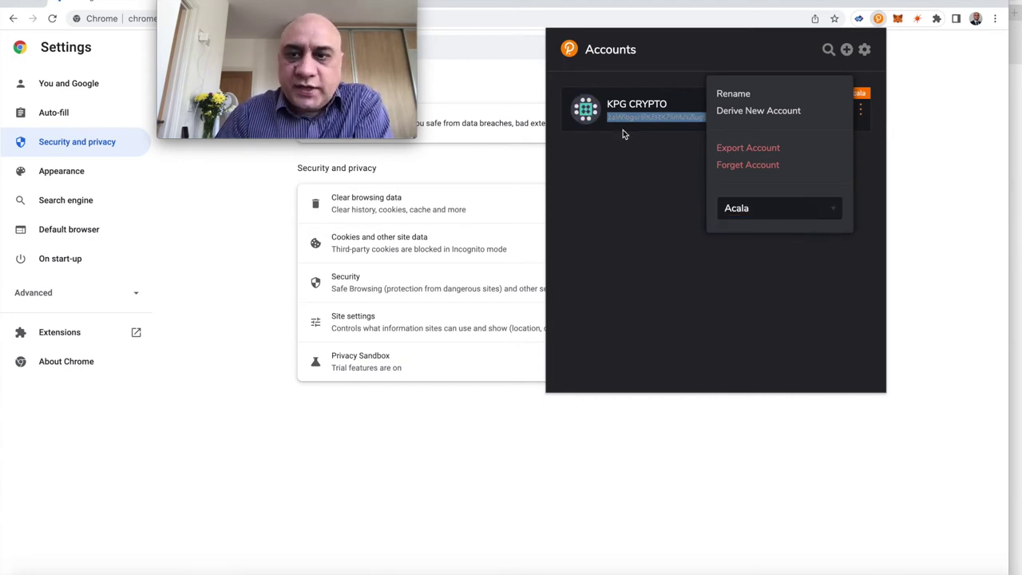
click(623, 132)
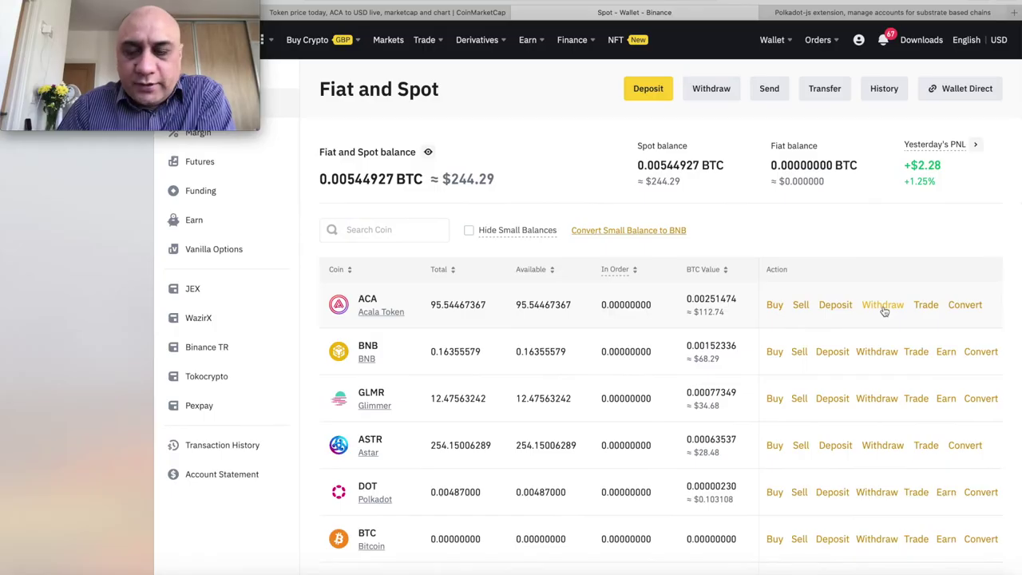
- Fill the ACA withdrawal with the pasted Acala address and the full 95.54467367 ACA balance
click(882, 306)
text(21WwgcHcKzMXZsJMZcAogojUeN7aWoNKnd4FHMZVWVyZtVQe)
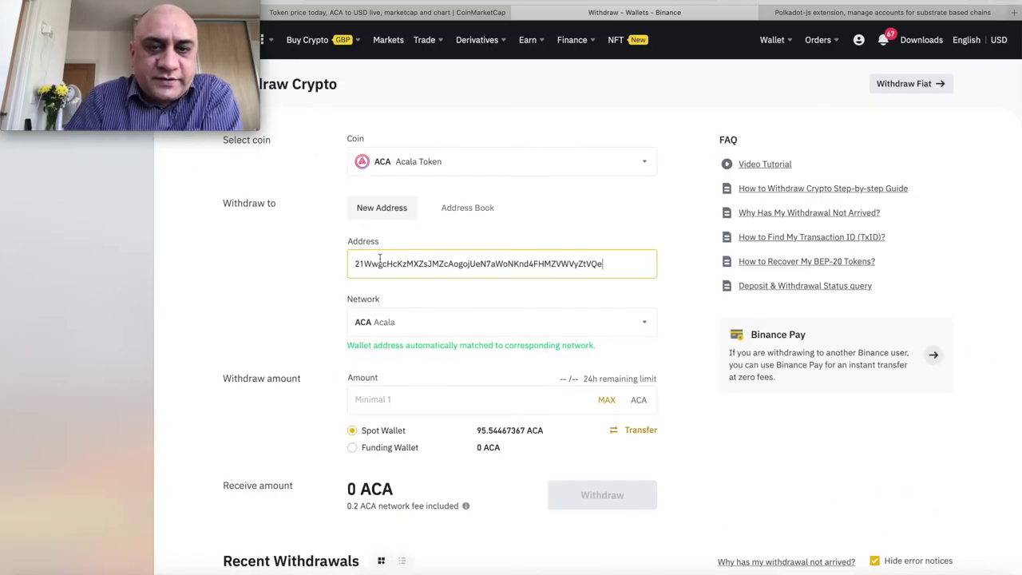
scroll(574, 255, down, 2)
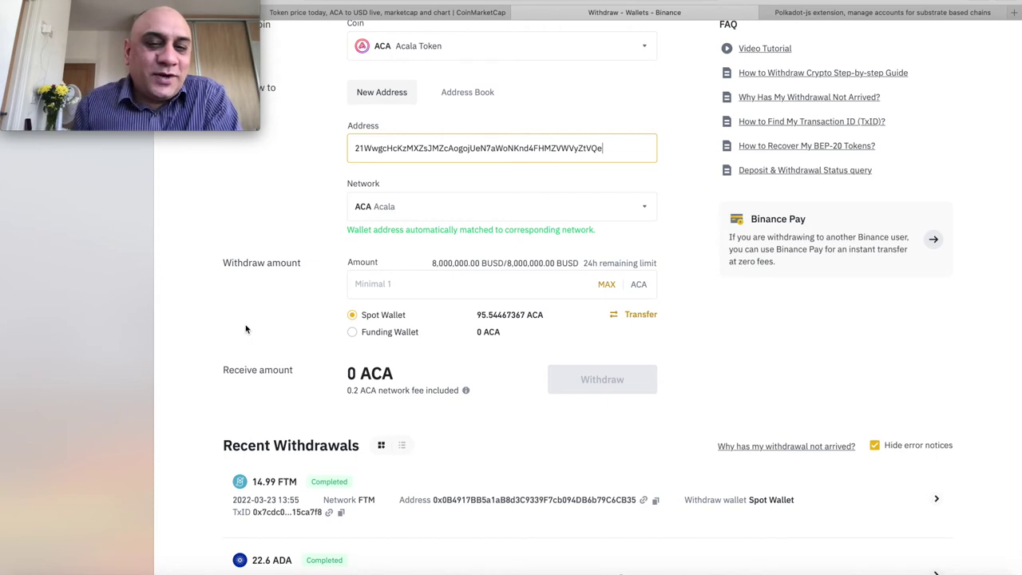
click(604, 289)
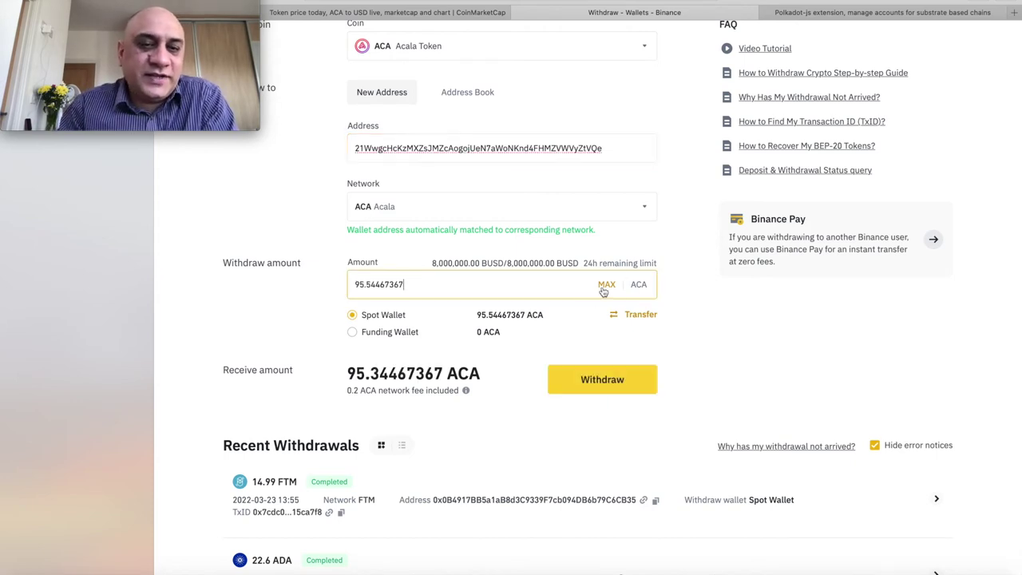
- Submit the withdrawal and answer the security quiz: No, only official Binance events, No
click(605, 381)
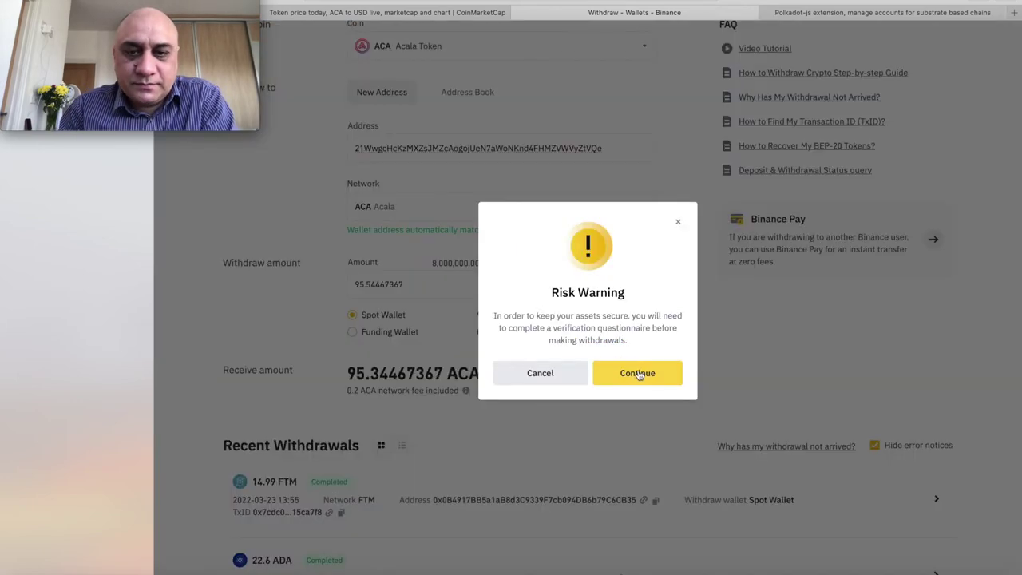
click(639, 373)
click(441, 326)
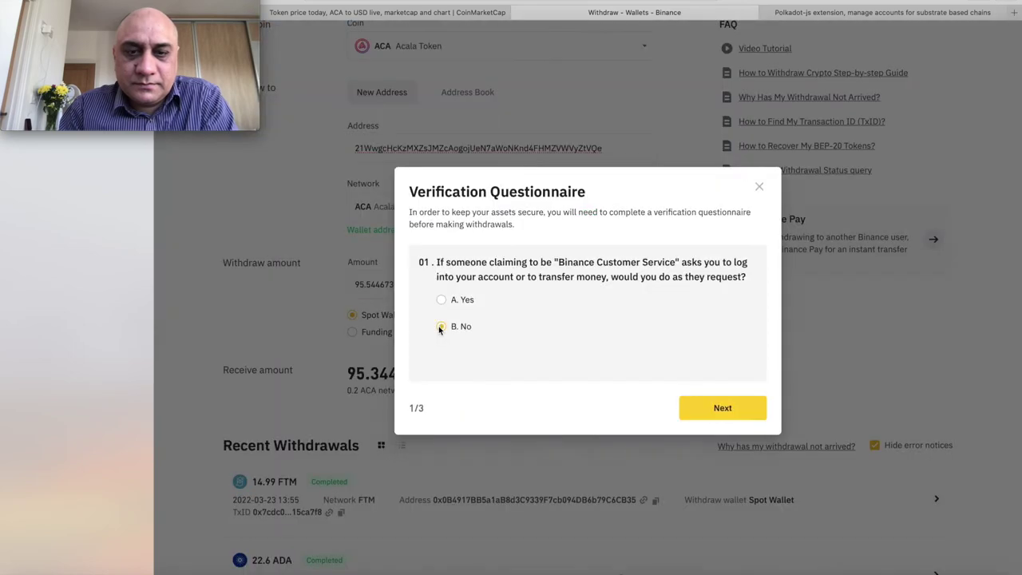
click(716, 409)
click(445, 359)
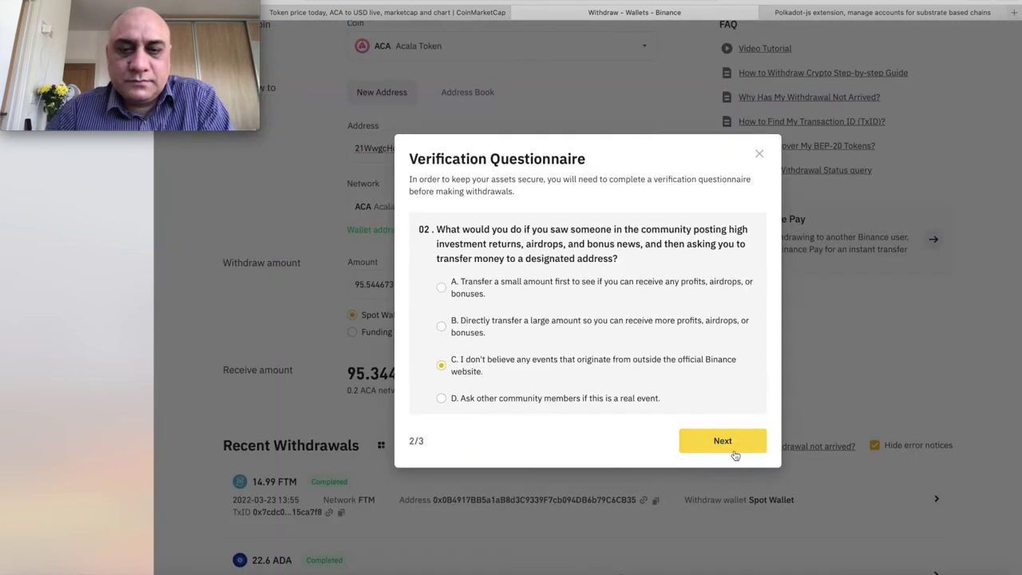
click(734, 449)
click(441, 355)
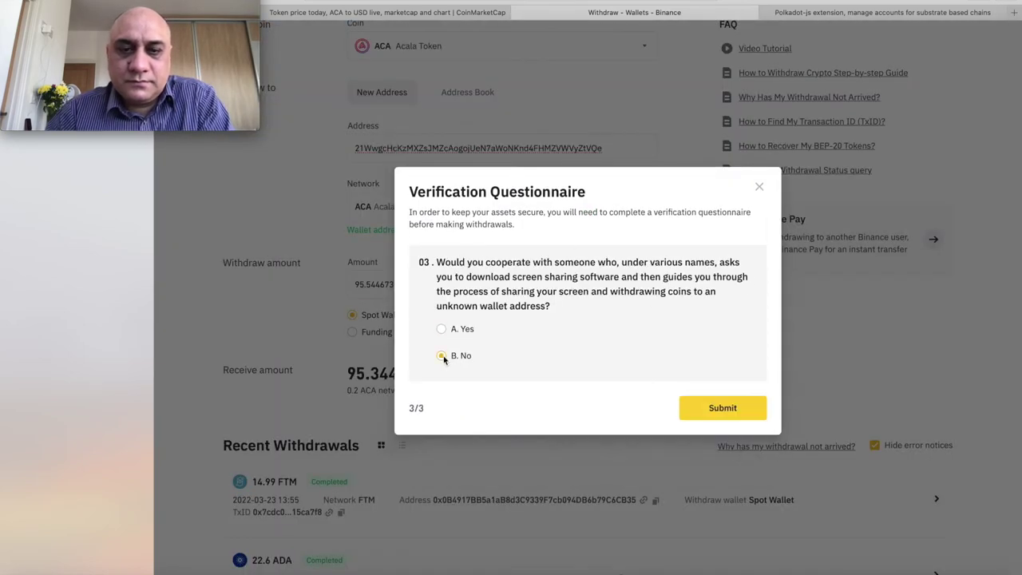
click(721, 408)
- Tick both risk disclaimer statements, submit them, and dismiss the success message
click(492, 292)
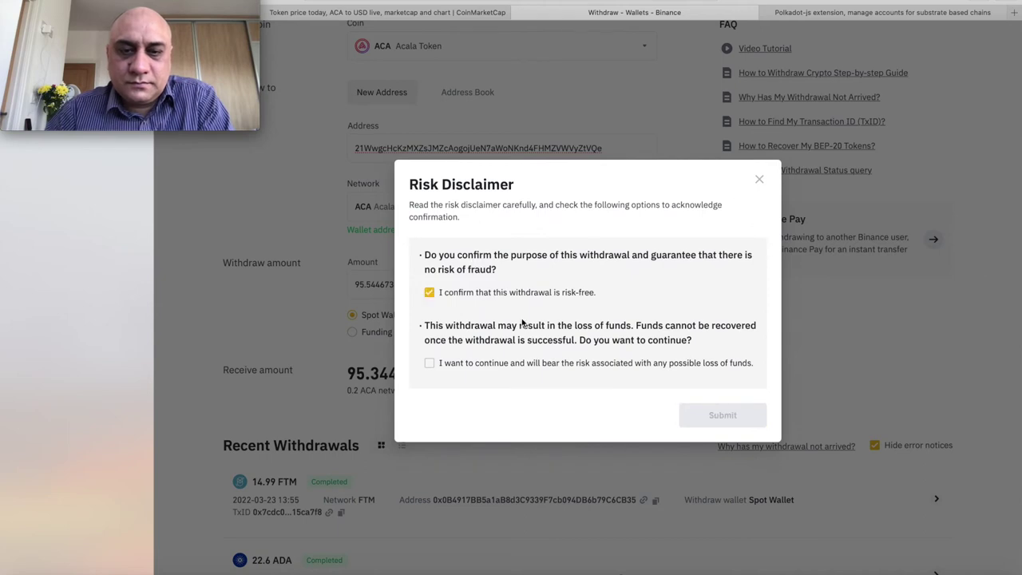
click(435, 369)
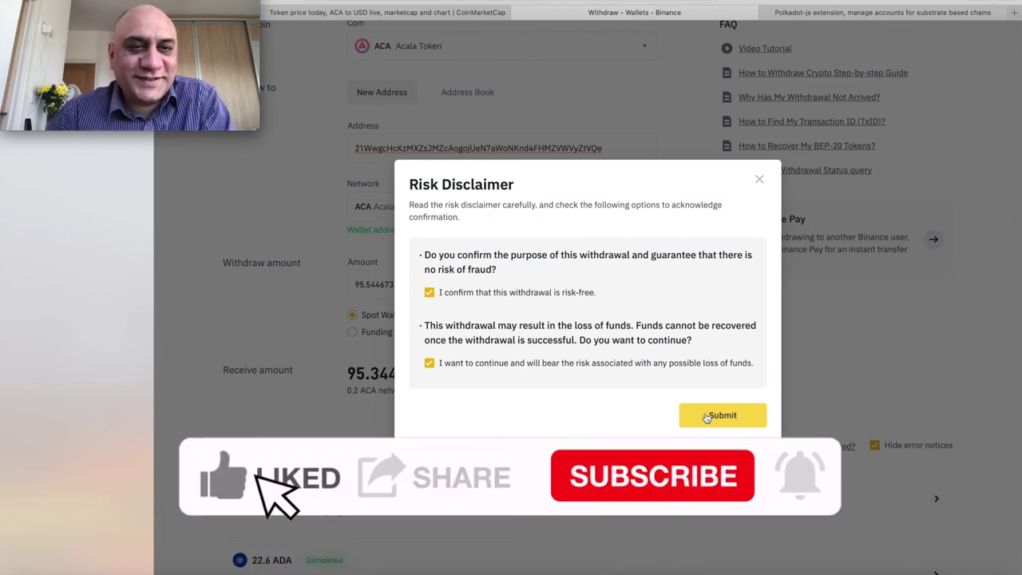
click(715, 417)
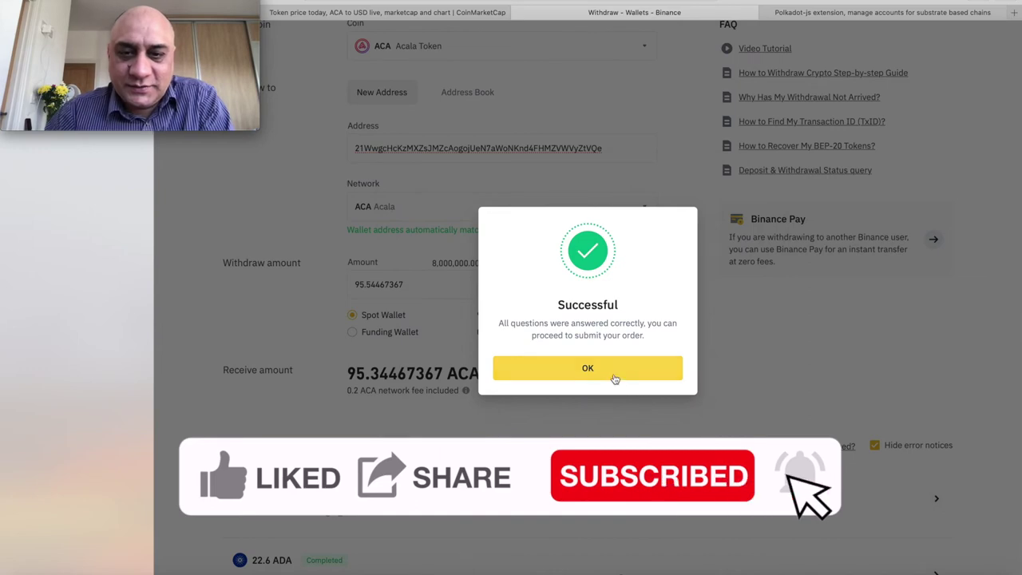
click(611, 374)
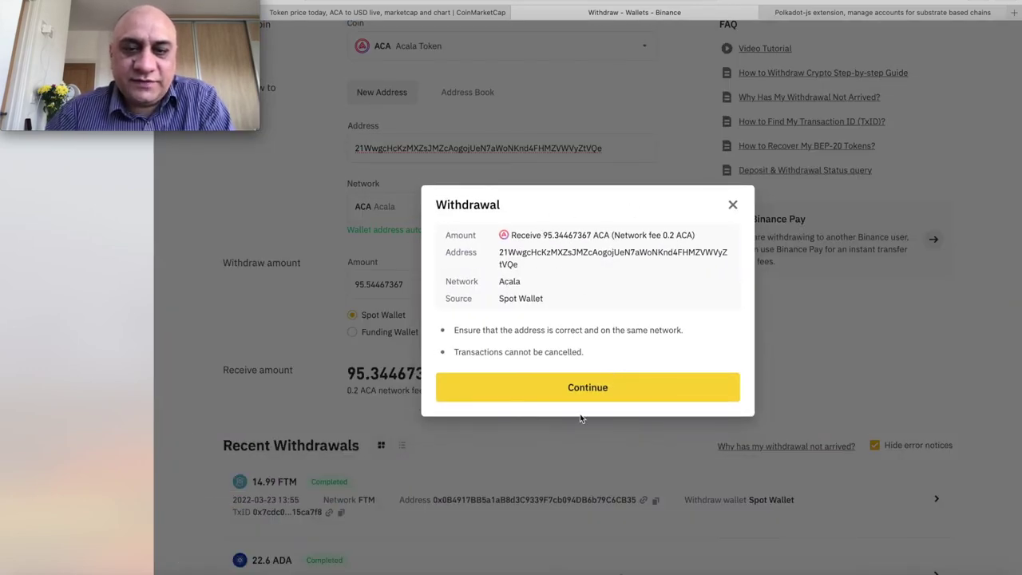
- Pass the security verification so the ACA withdrawal is submitted and awaiting approval
click(597, 389)
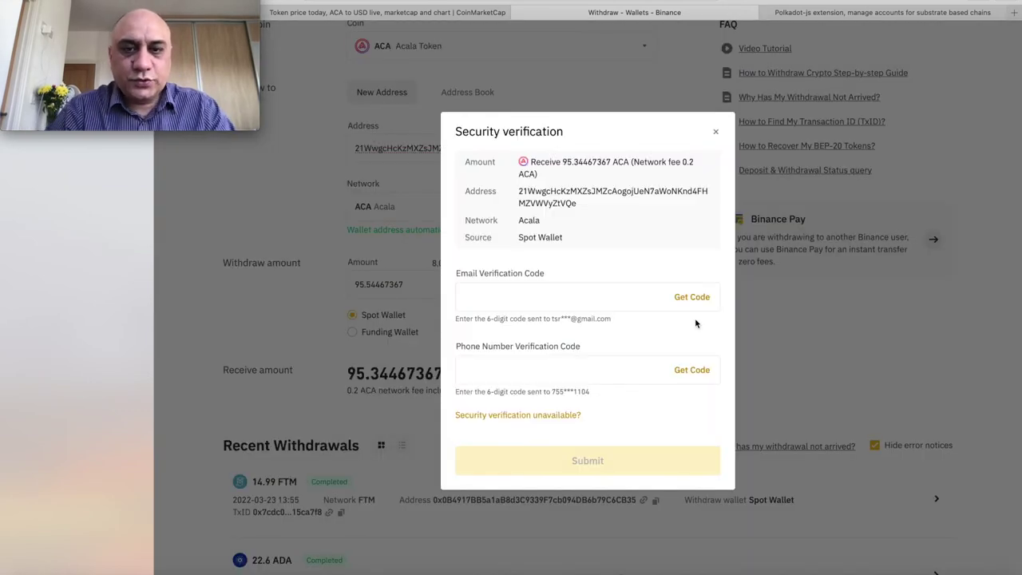
click(568, 463)
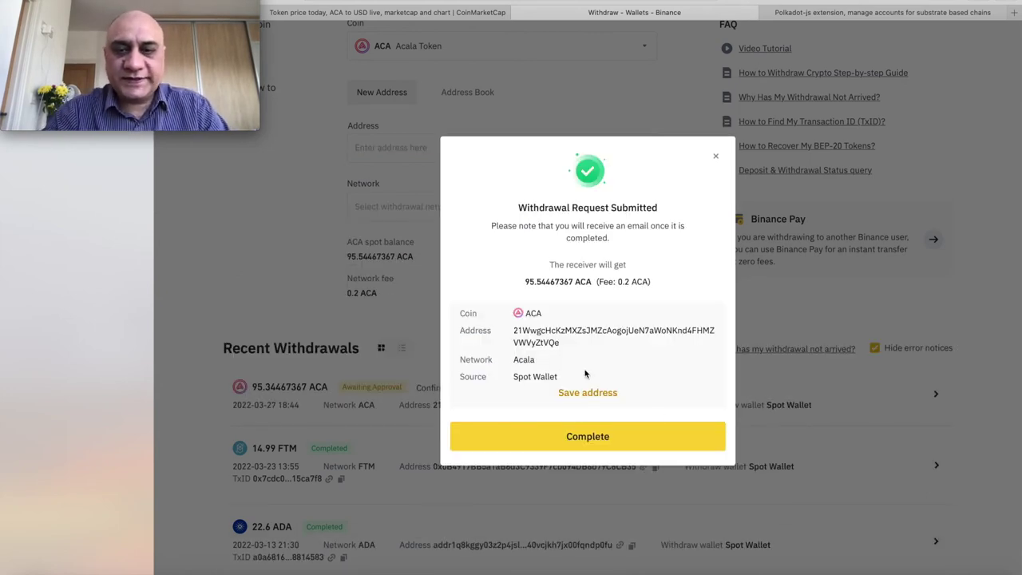
click(587, 436)
click(574, 380)
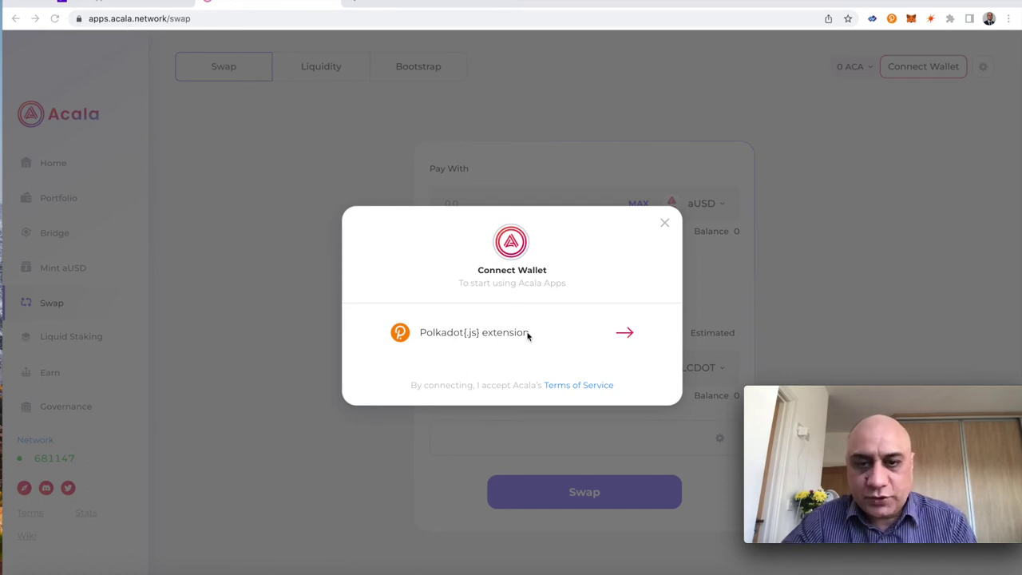
- Connect the Polkadot{.js} extension wallet, holding 95.3446 ACA, to Acala Apps
click(627, 340)
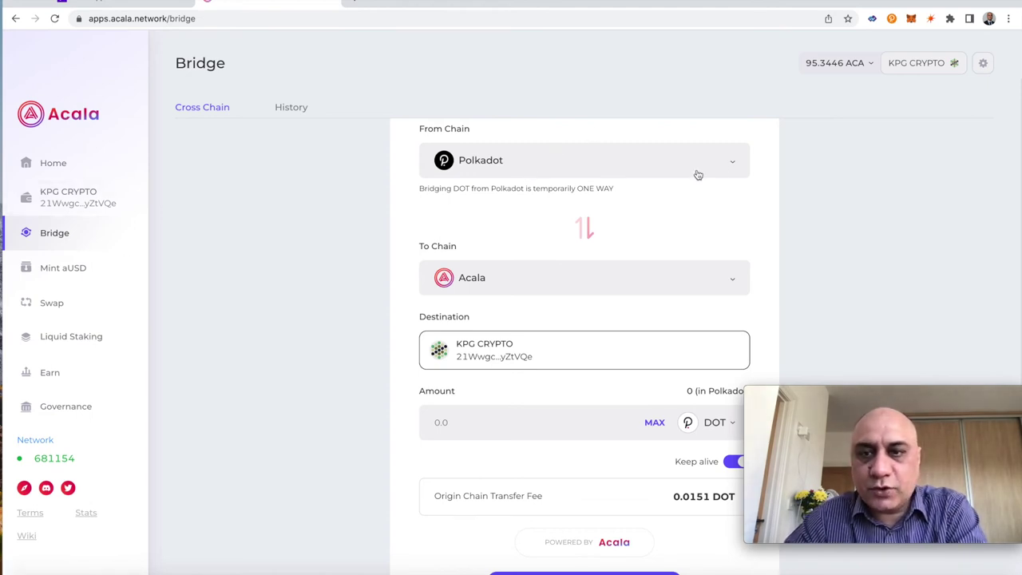
click(59, 381)
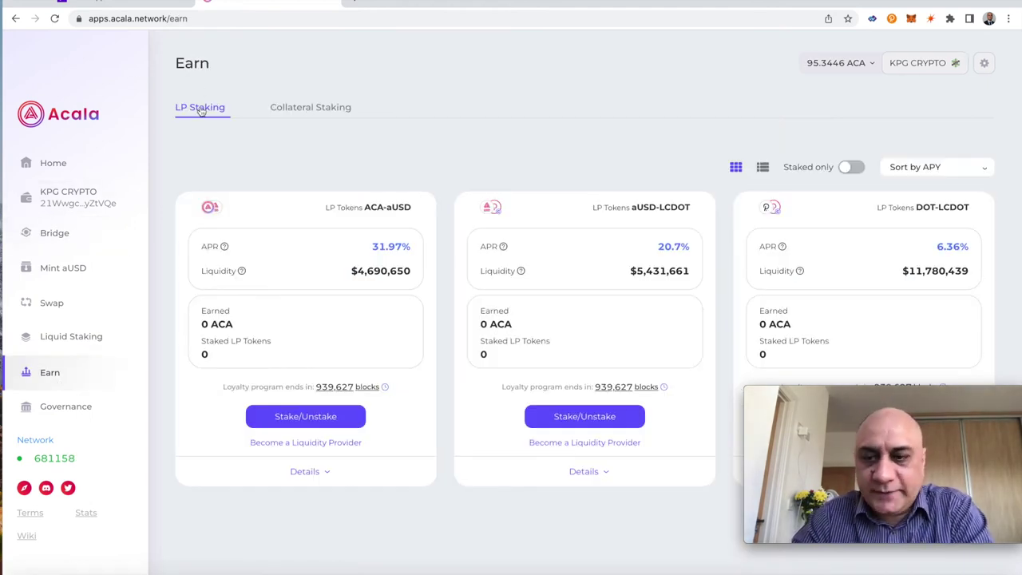
- Review the Collateral Staking options, then return to the LP Staking pools list
click(315, 108)
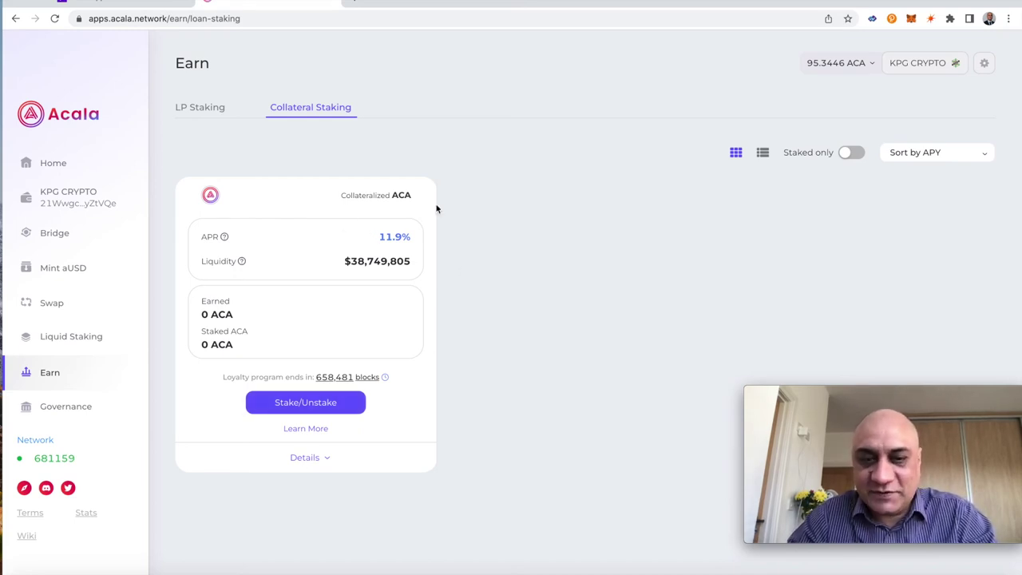
click(222, 108)
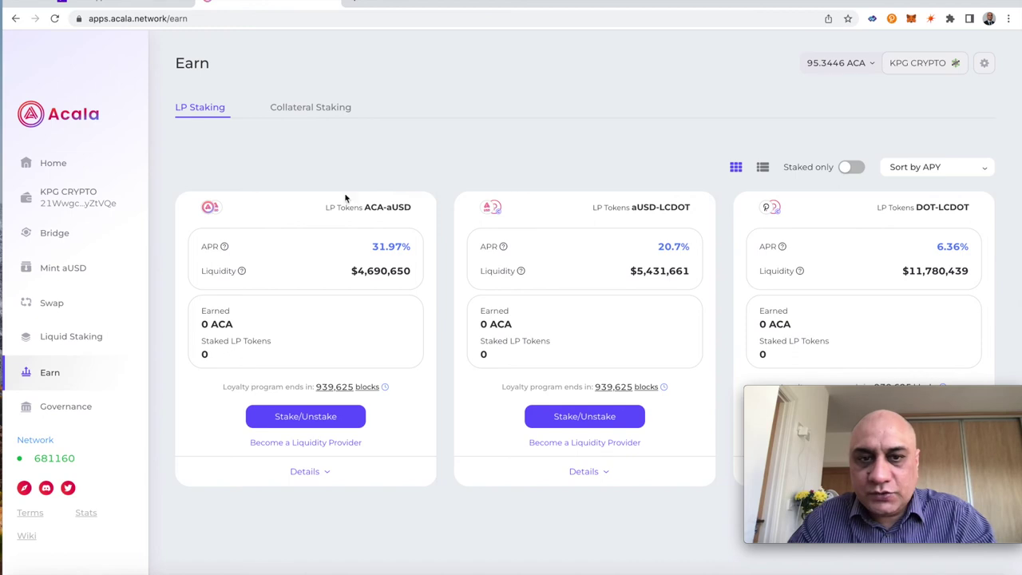
click(47, 306)
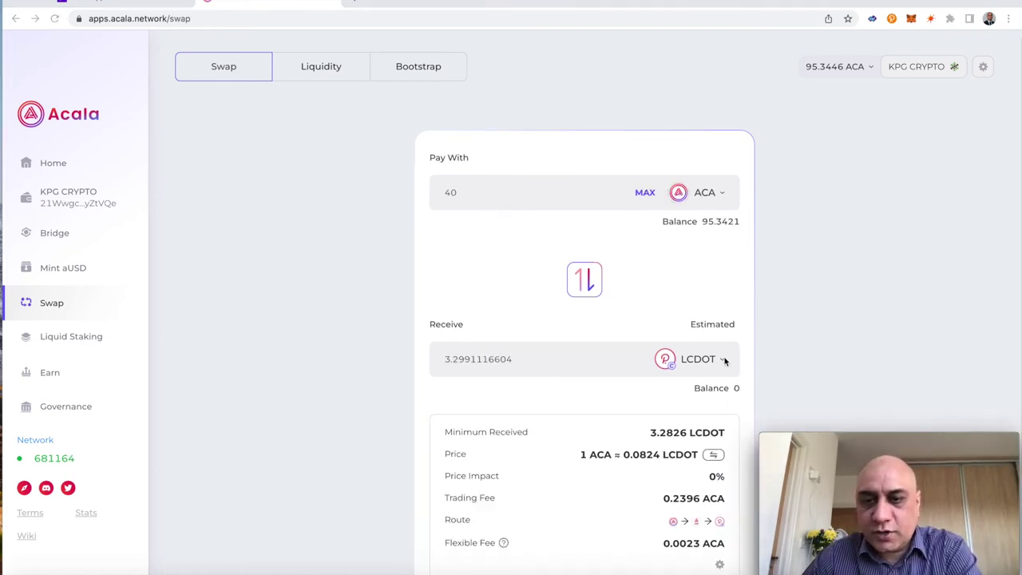
- Swap 40 ACA for aUSD, receiving 46.5167 aUSD, and bring up the Earn page's LP pools
click(724, 360)
click(695, 423)
scroll(587, 476, down, 2)
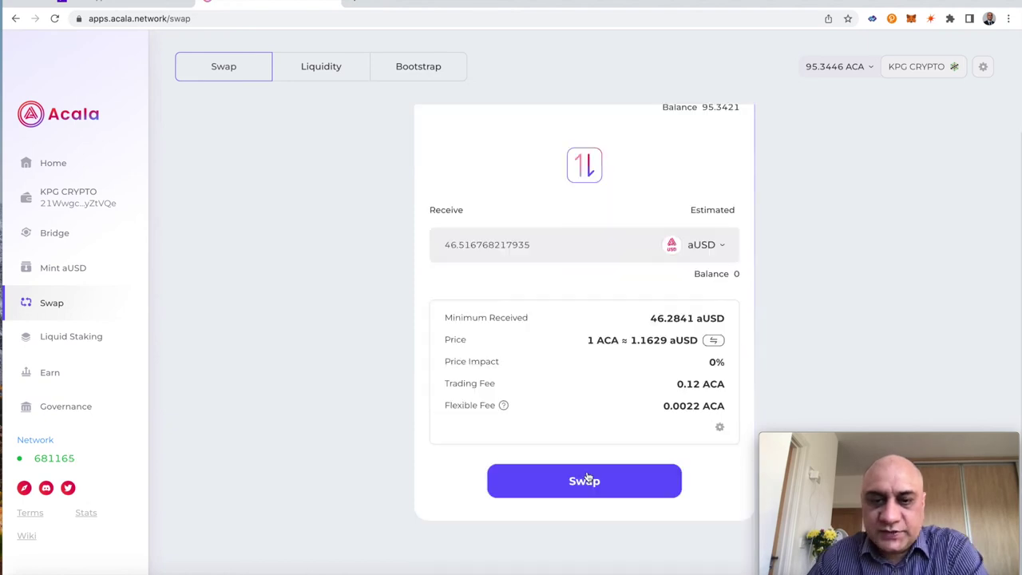
click(587, 476)
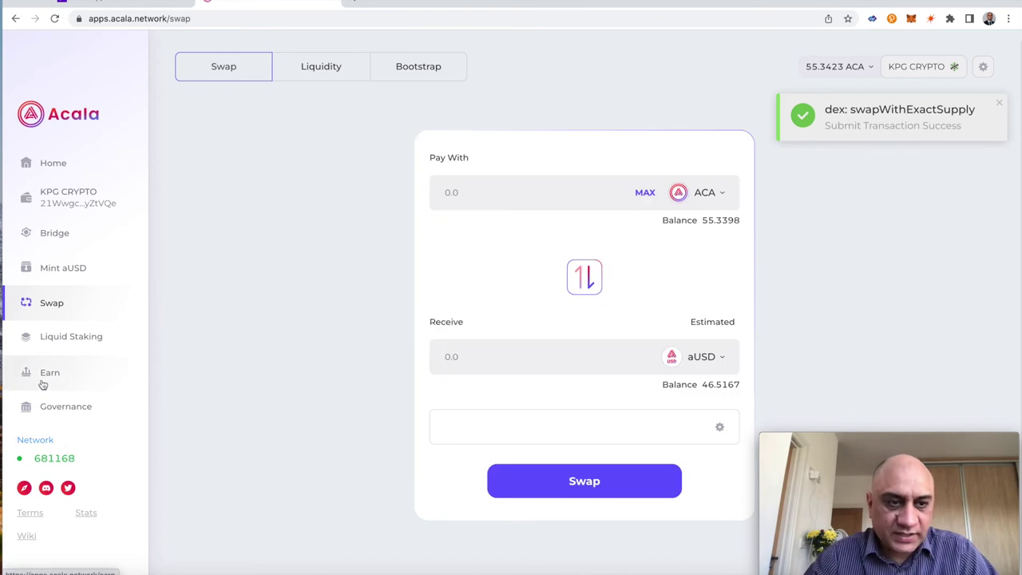
click(45, 379)
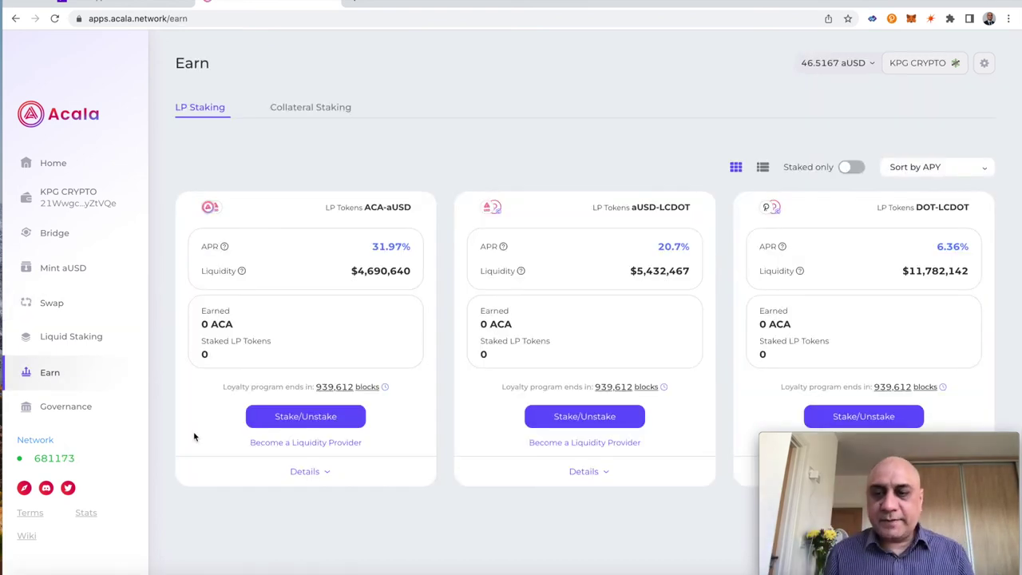
- Deposit 46 aUSD with matching ACA into the ACA-aUSD pool, Stake LP Tokens on, signed with the password
click(313, 443)
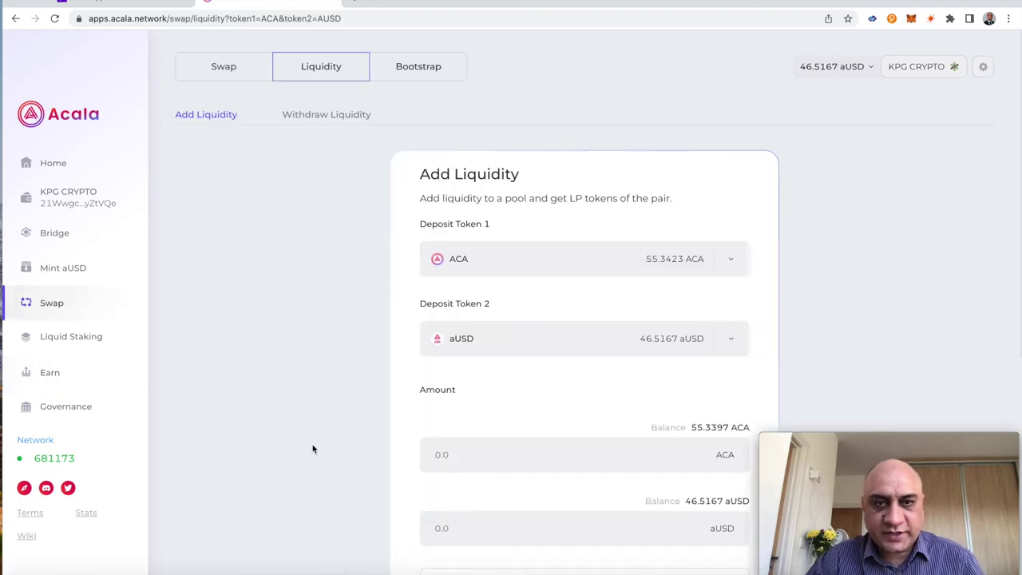
scroll(312, 444, down, 4)
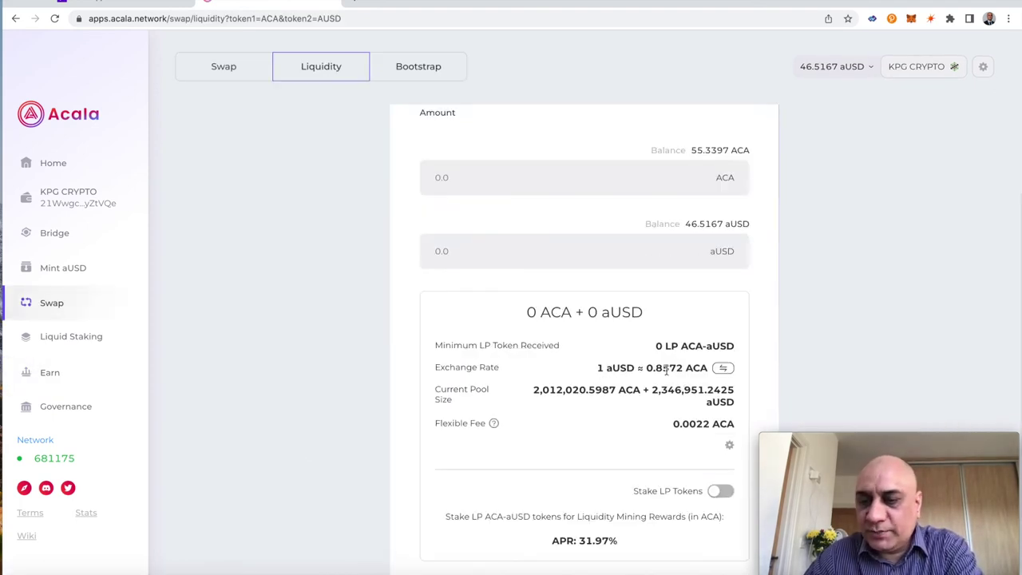
scroll(502, 385, up, 2)
click(501, 385)
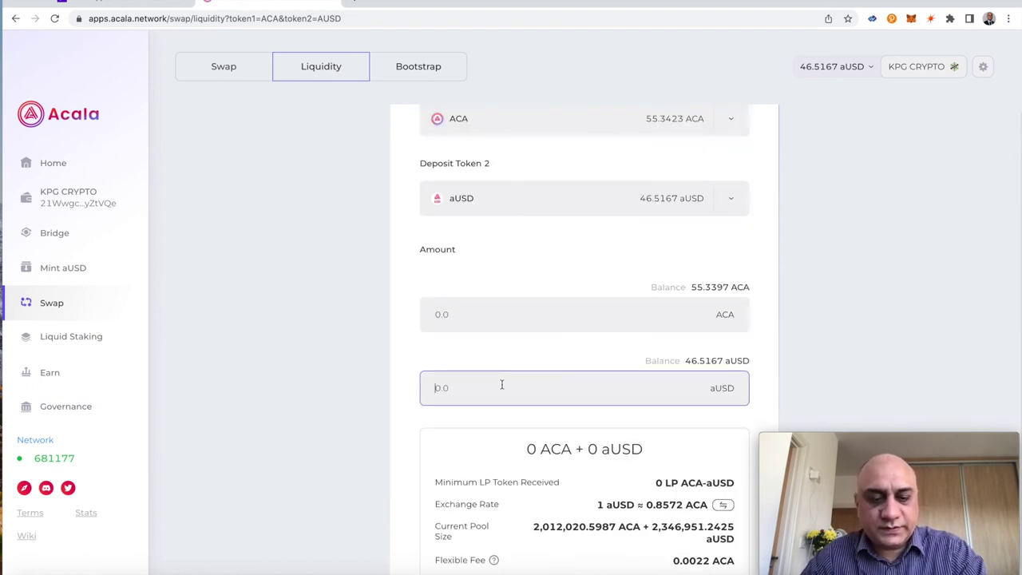
text(46)
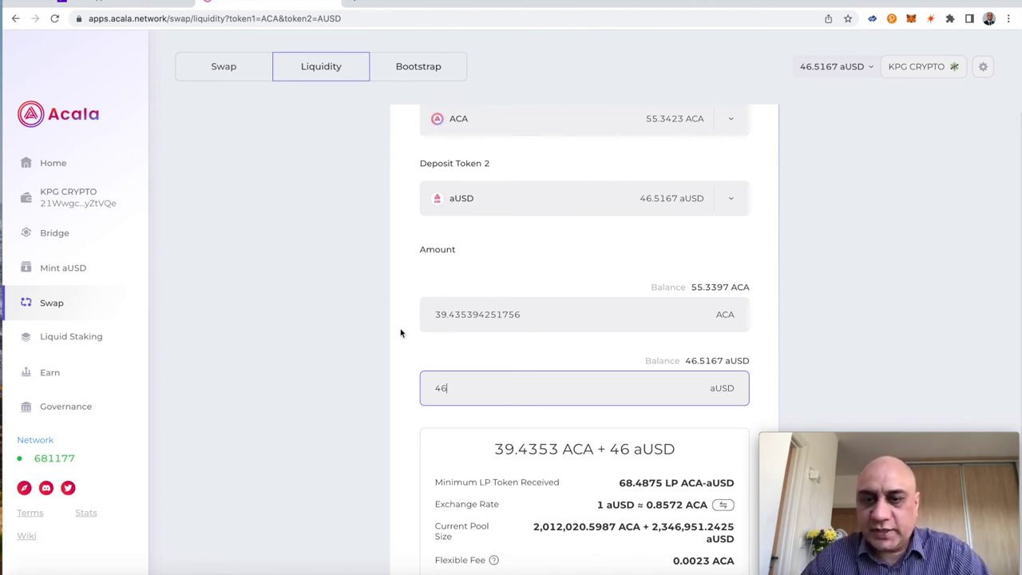
scroll(403, 334, down, 5)
click(719, 387)
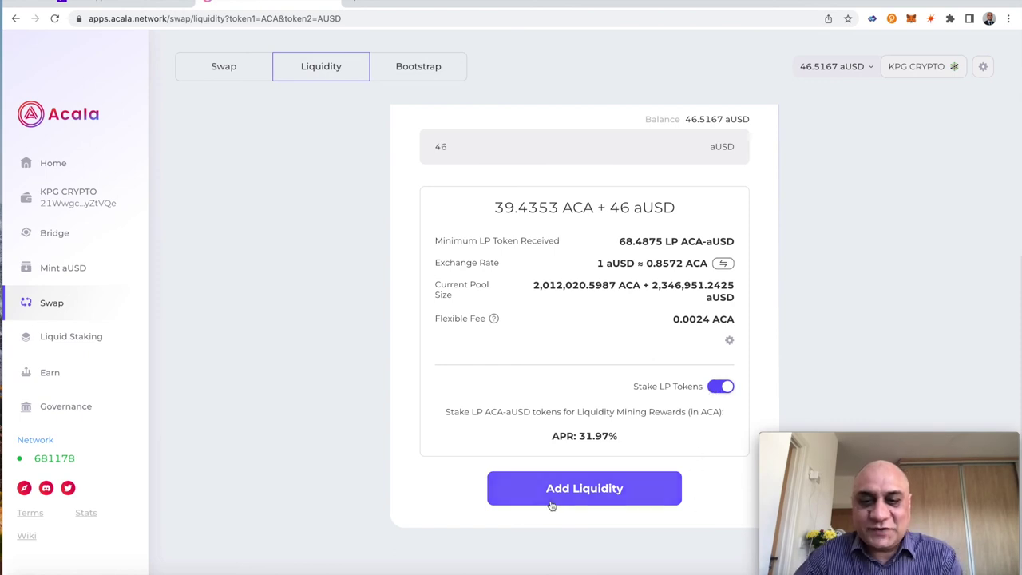
click(580, 492)
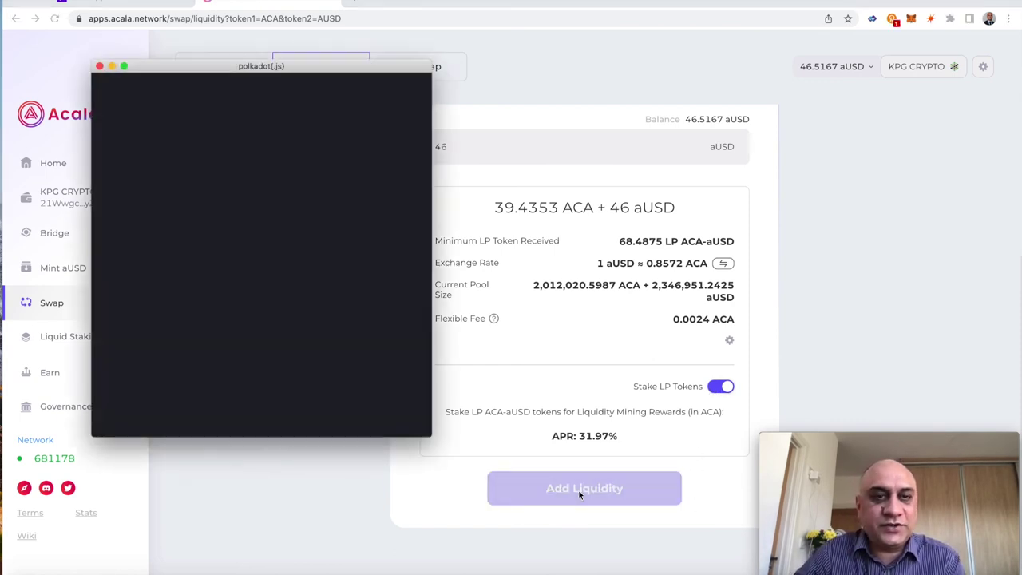
text(•••••••••)
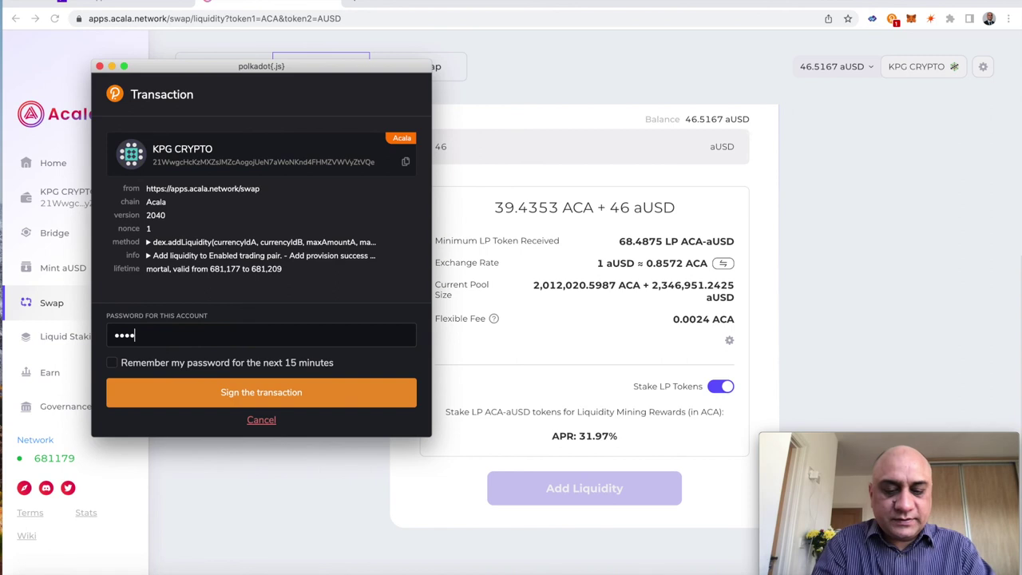
click(294, 392)
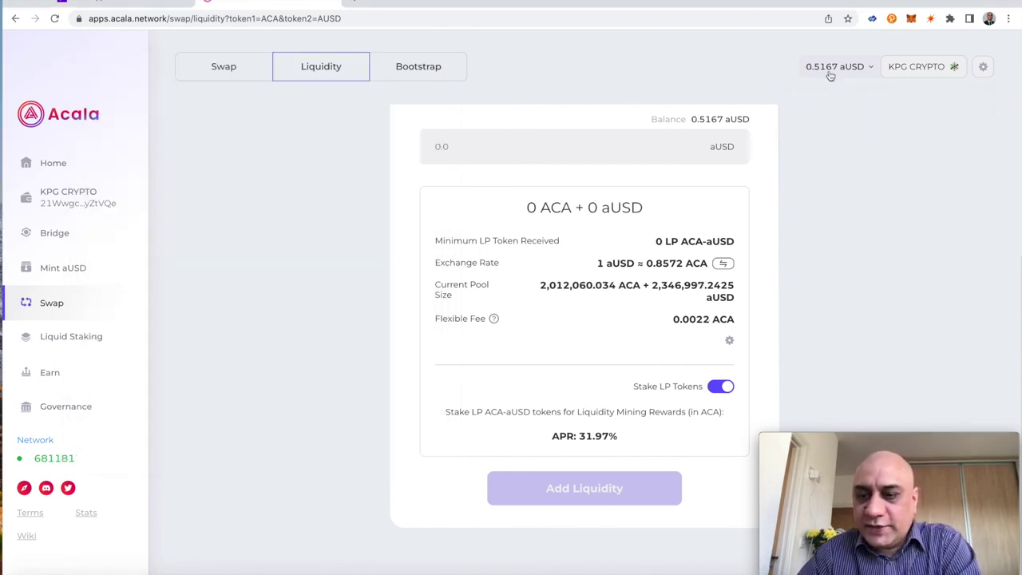
- Switch the balance display to ACA, showing 15.9045 ACA, and scroll to the staked ACA-aUSD LP tokens
click(873, 71)
click(862, 100)
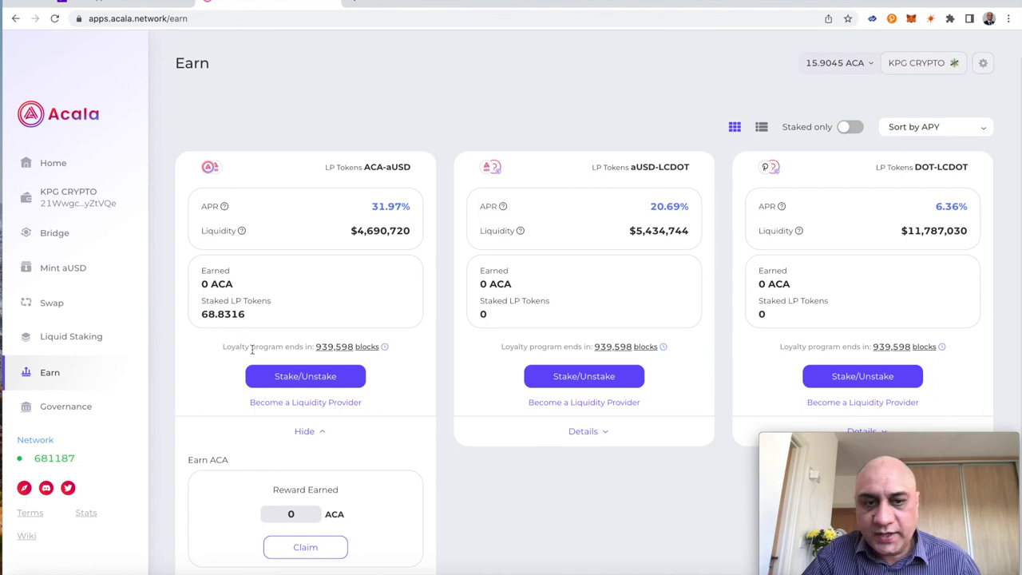
scroll(287, 289, down, 2)
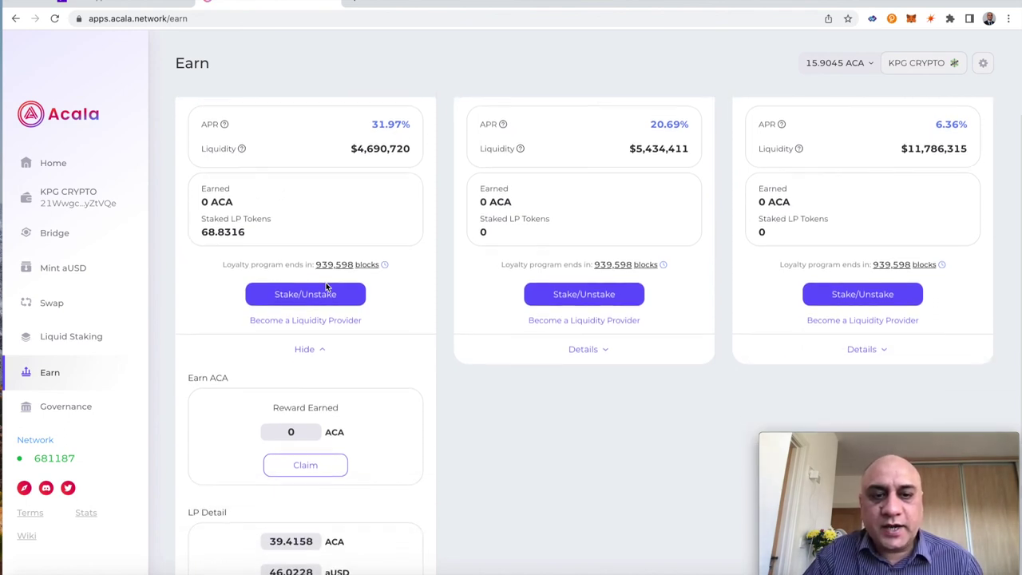